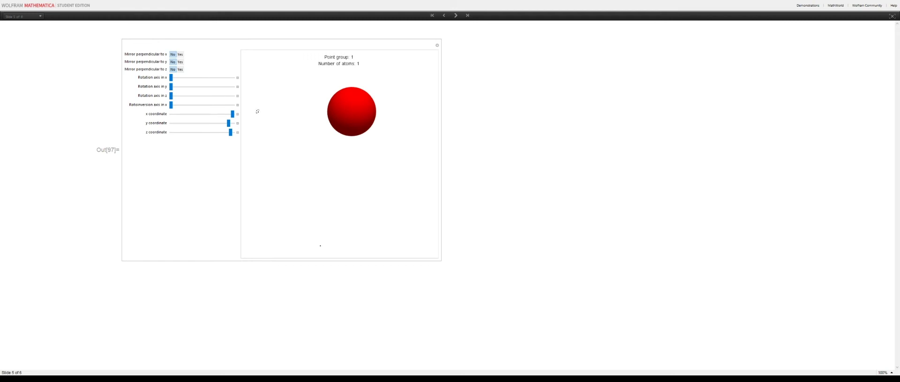
Add mirror planes perpendicular to x, y and z, orbiting the view as atoms multiply.
drag(346, 122, 396, 147)
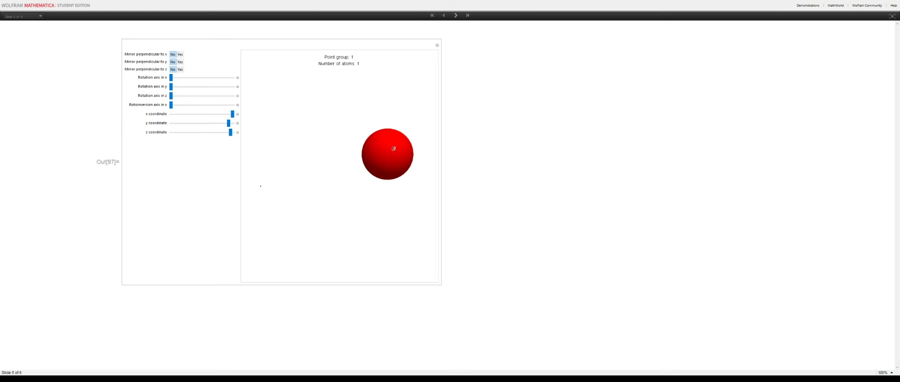
click(181, 54)
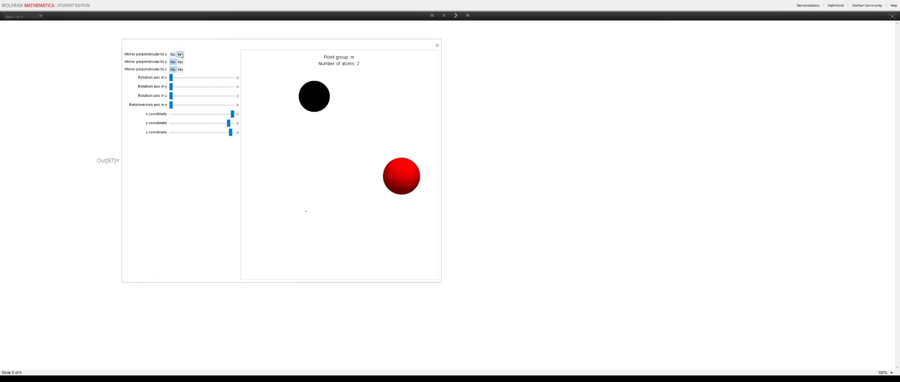
drag(396, 187, 338, 218)
drag(347, 261, 424, 198)
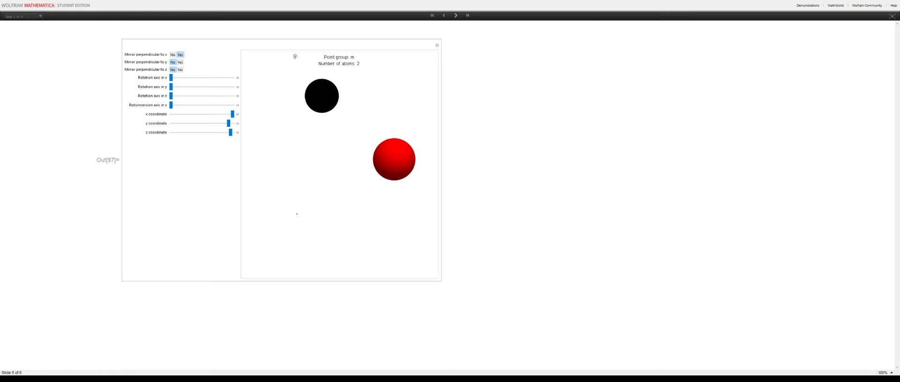
click(180, 61)
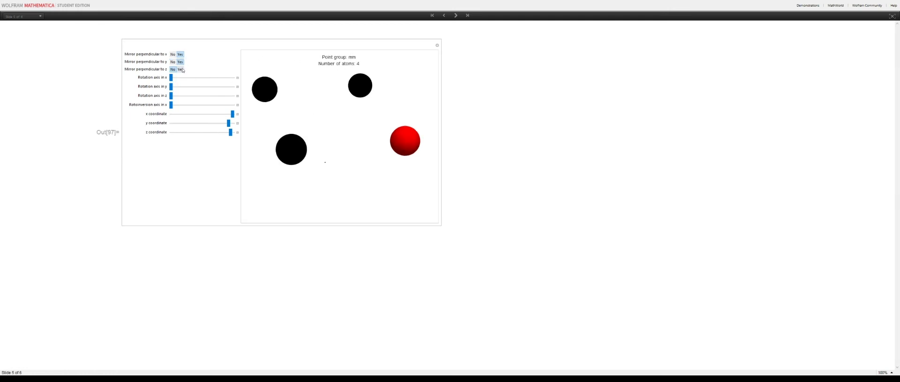
click(180, 70)
Inspect the eight-atom cluster, then remove the z, y and x mirrors.
drag(263, 103, 370, 197)
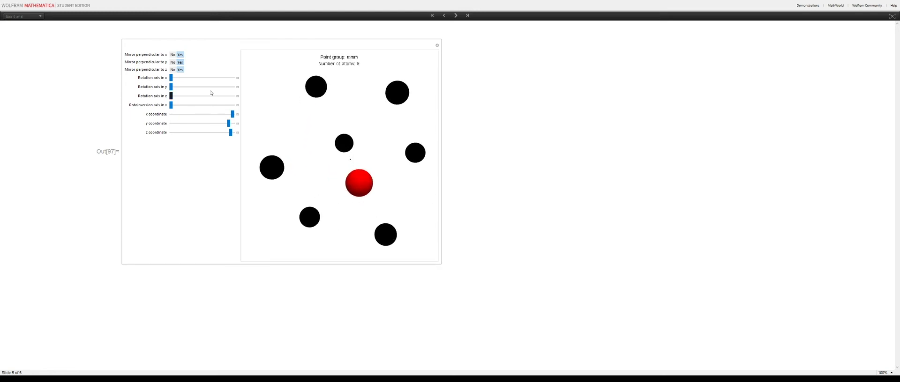
click(172, 69)
click(173, 61)
click(173, 54)
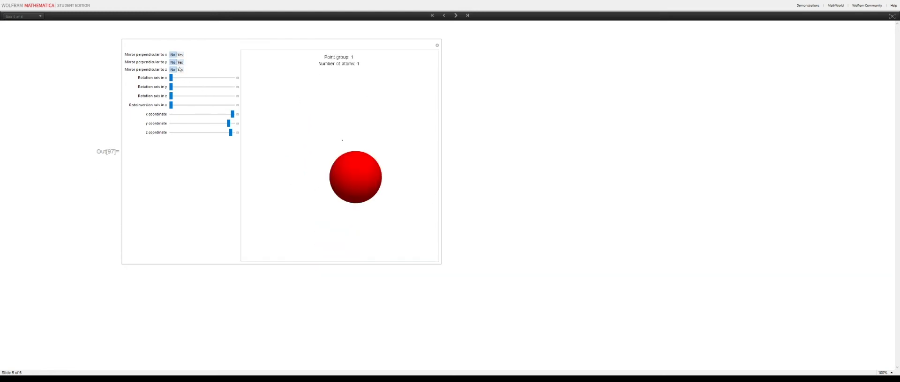
Set two-fold rotations about x, y and z for point group 222, then go back a slide.
click(183, 78)
click(183, 87)
click(182, 96)
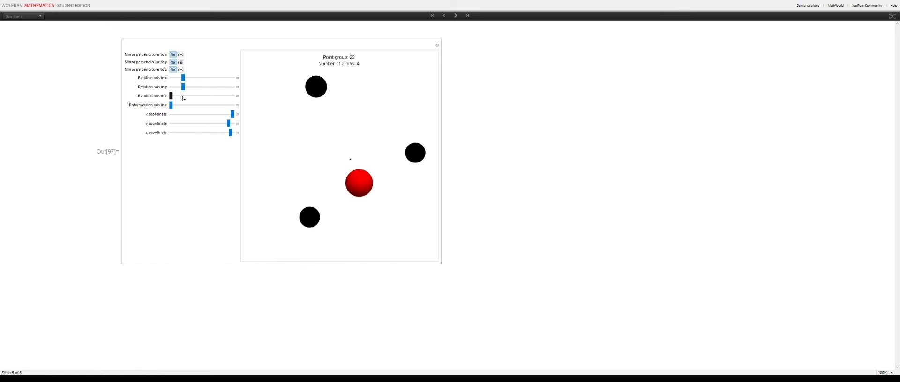
click(444, 16)
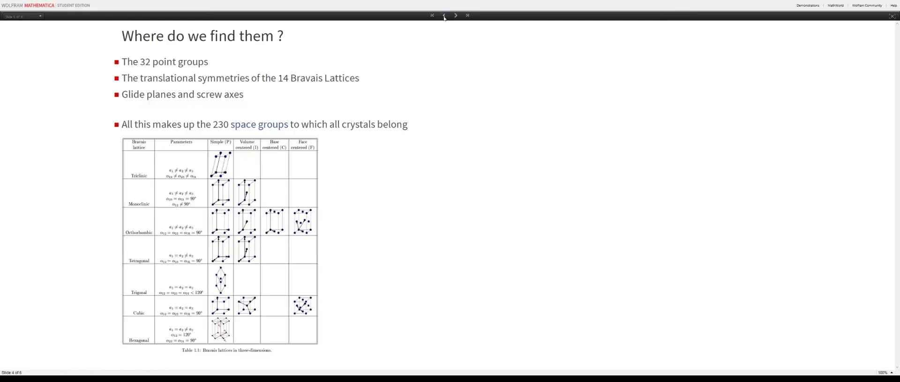
Step back to the Notation slide, return to the demo, and orbit the four 222 atoms.
click(444, 15)
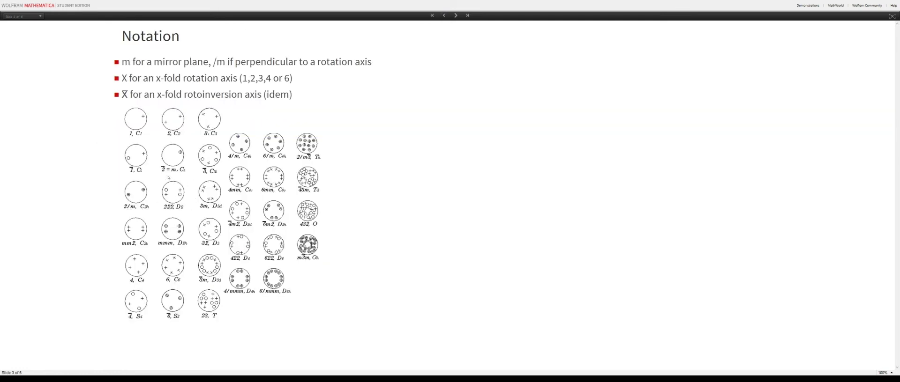
click(455, 16)
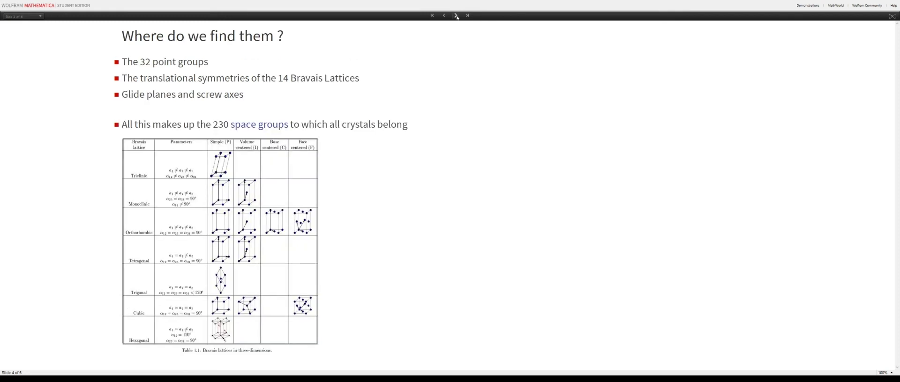
click(456, 15)
drag(355, 140, 309, 159)
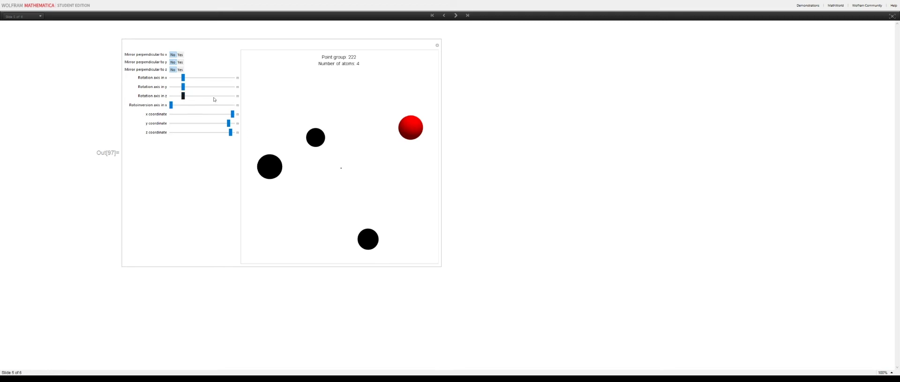
Make the z, y and x rotations six-fold for group 666 and orbit the 108 atoms.
drag(214, 99, 234, 95)
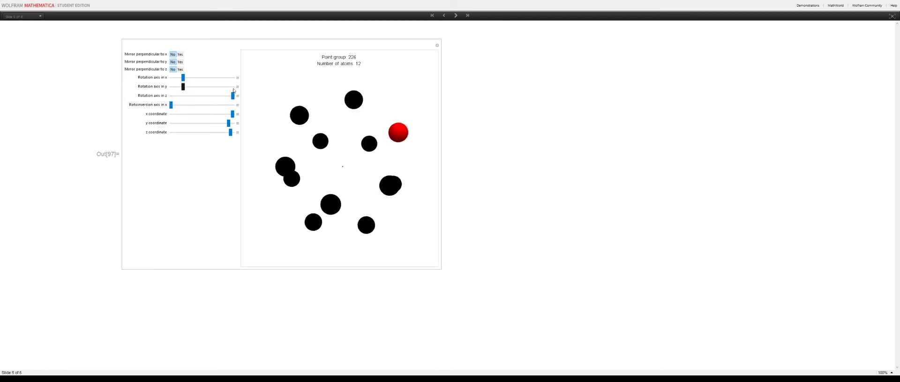
click(234, 87)
click(233, 77)
drag(244, 163, 318, 163)
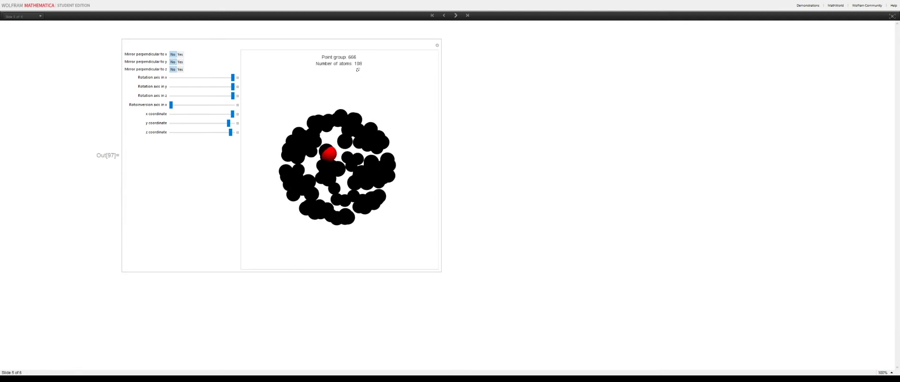
drag(357, 64, 291, 152)
Remove the rotations about z, y and x to return to point group 1.
click(184, 95)
click(172, 87)
click(171, 78)
click(172, 96)
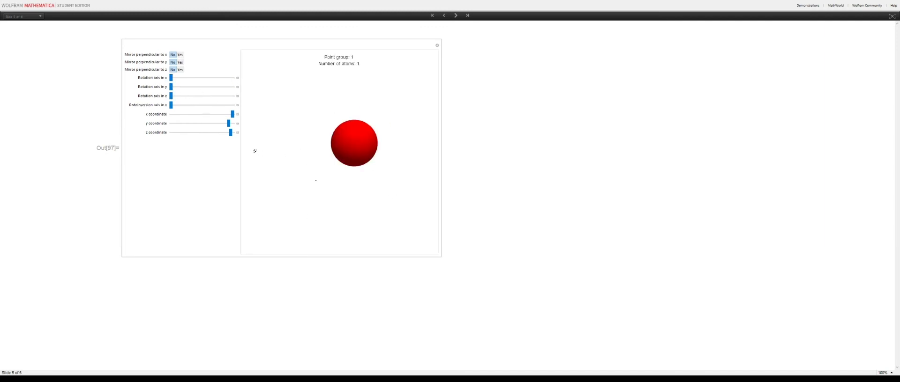
Add a rotoinversion about x giving point group 1̄ and orbit the two spheres.
click(182, 105)
drag(297, 147, 348, 114)
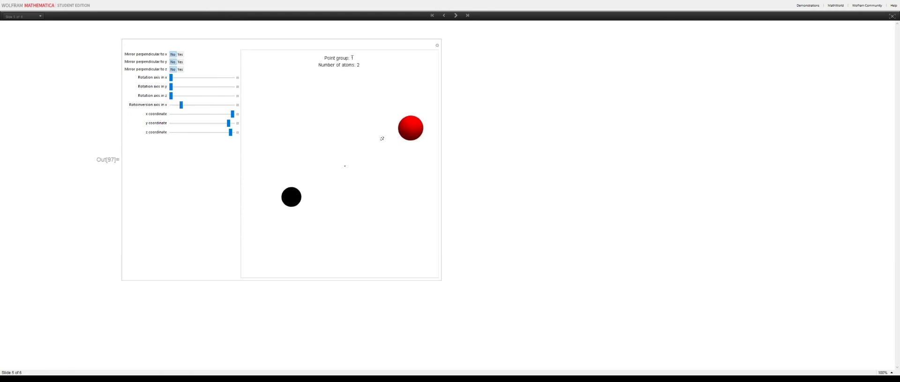
drag(369, 148, 409, 148)
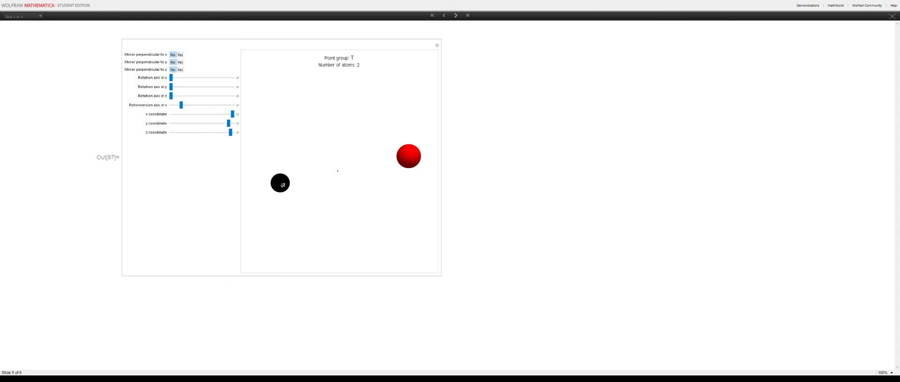
mouse_move(419, 163)
mouse_down()
mouse_move(385, 127)
mouse_move(256, 148)
mouse_move(305, 232)
mouse_move(401, 201)
mouse_move(413, 172)
mouse_up()
Show the three-fold rotoinversion's six atoms, reset to one atom, and advance to the pointGroups code slide.
click(202, 105)
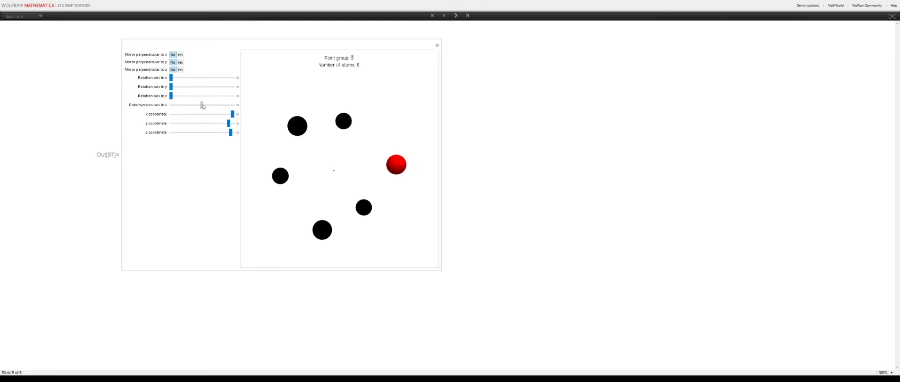
drag(377, 152, 251, 157)
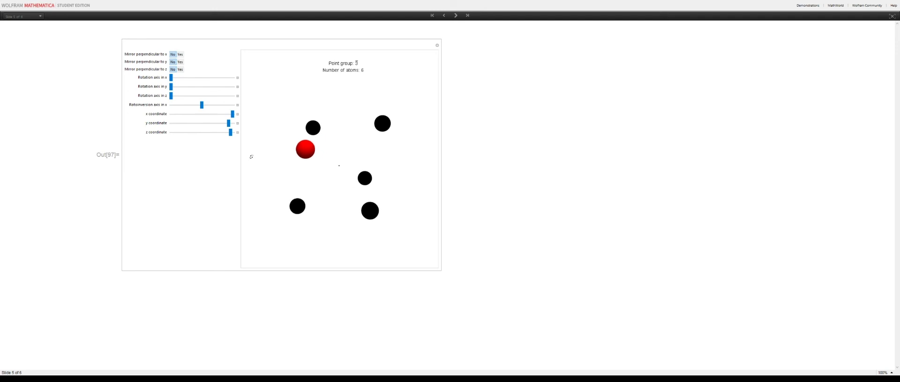
drag(252, 157, 408, 157)
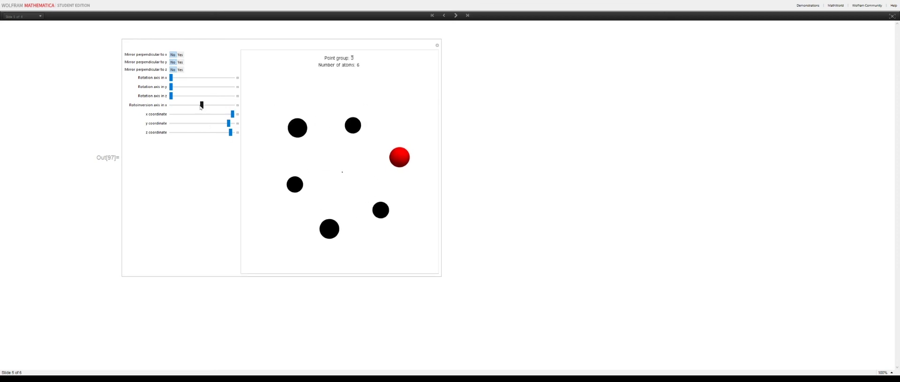
click(171, 105)
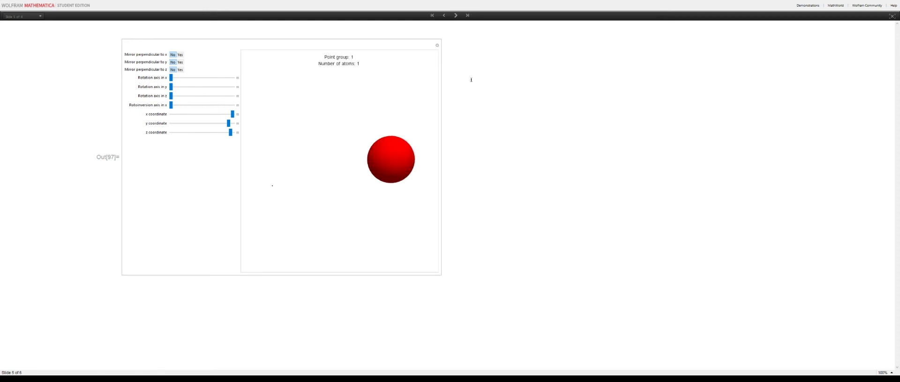
click(456, 16)
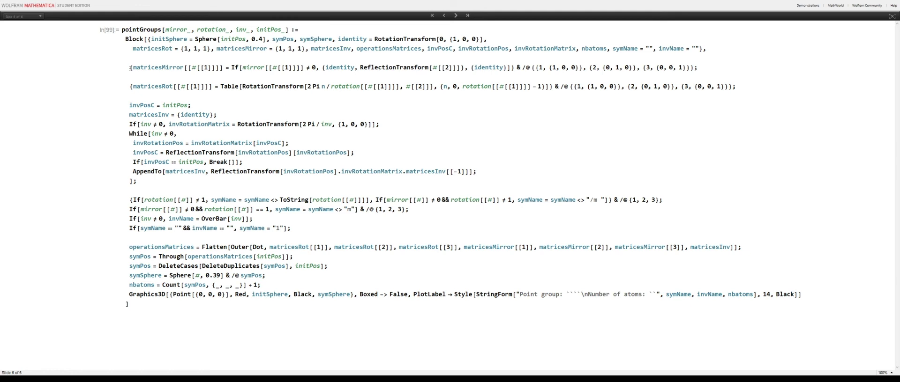
drag(131, 68, 704, 68)
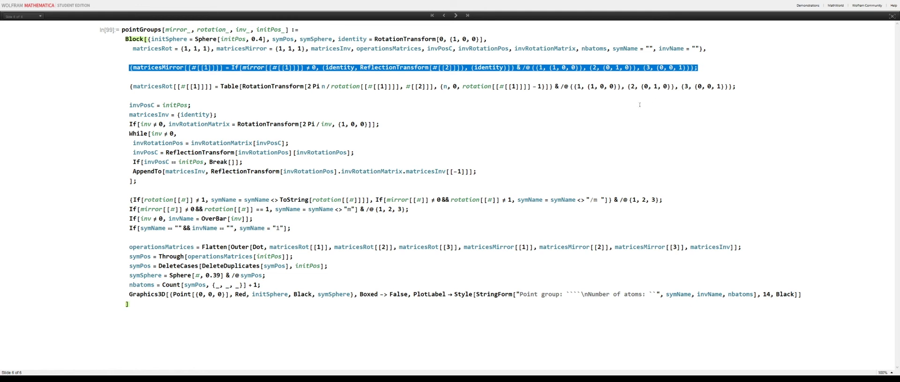
drag(359, 68, 467, 68)
click(422, 96)
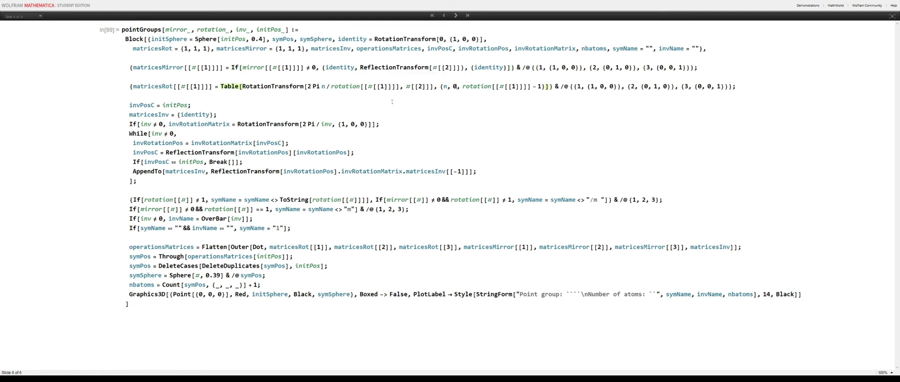
drag(130, 86, 451, 86)
click(301, 86)
drag(253, 86, 305, 90)
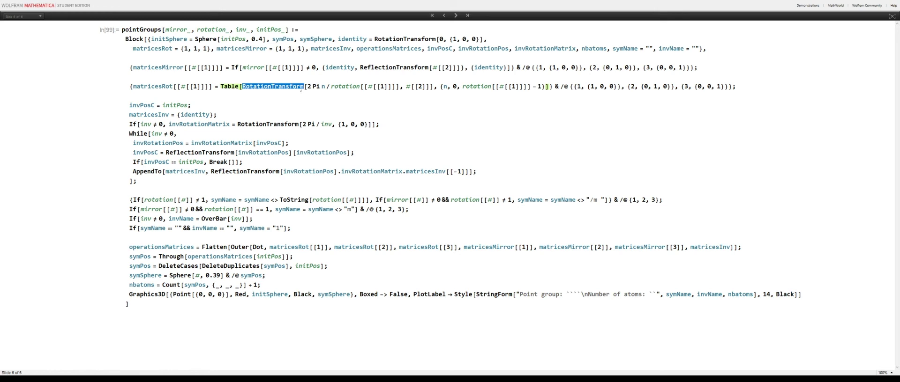
drag(137, 181, 128, 107)
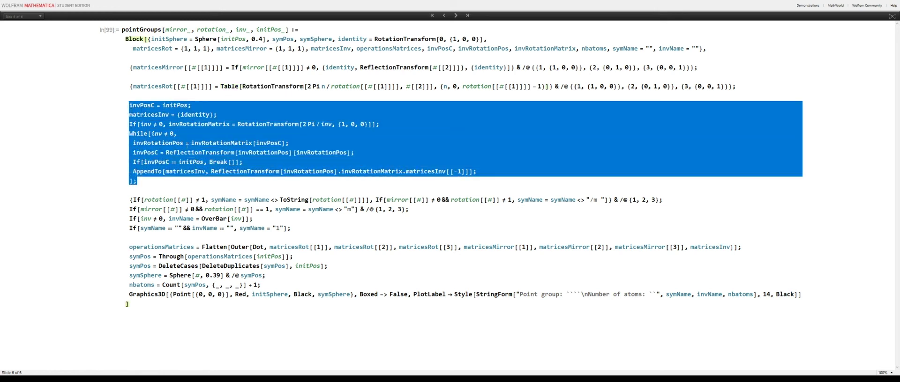
click(187, 146)
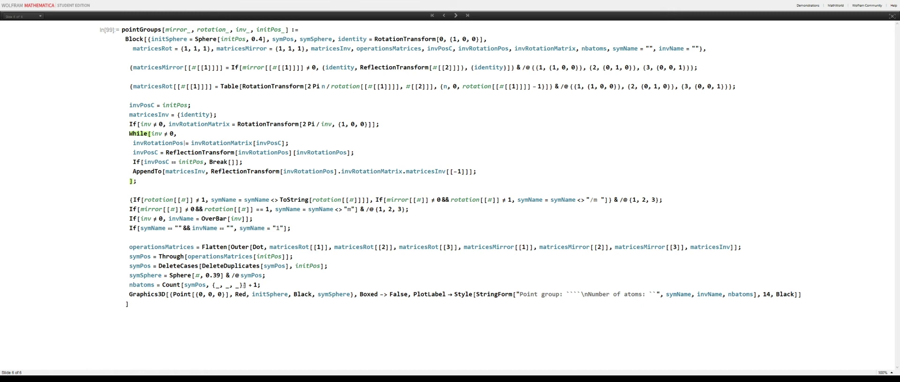
click(151, 67)
drag(178, 67, 154, 94)
drag(204, 171, 176, 172)
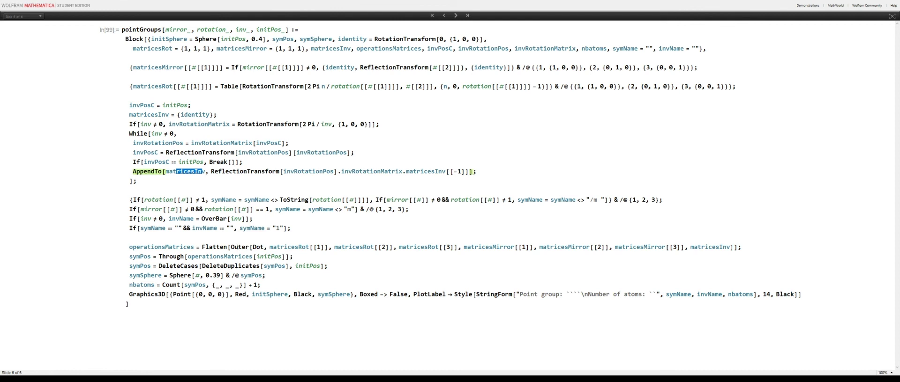
drag(231, 247, 735, 248)
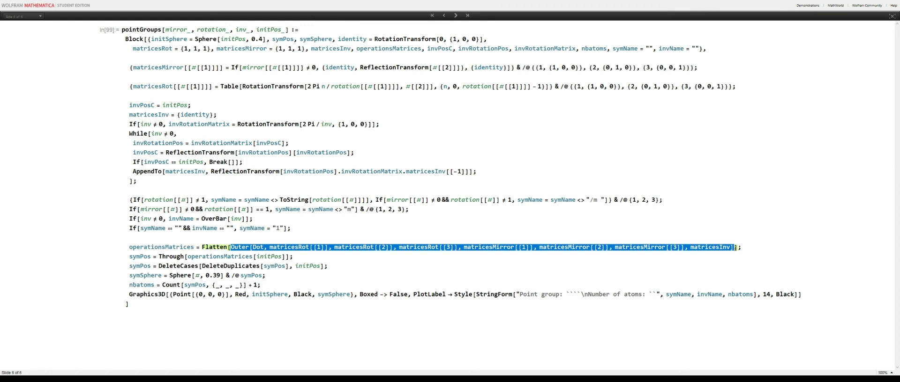
drag(129, 255, 279, 257)
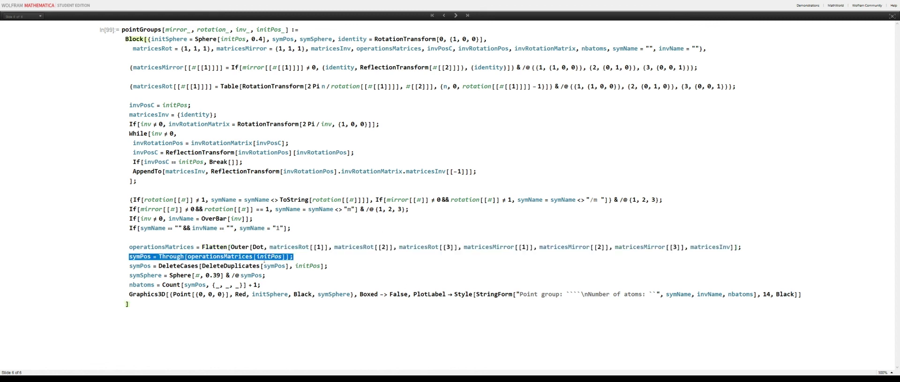
click(265, 258)
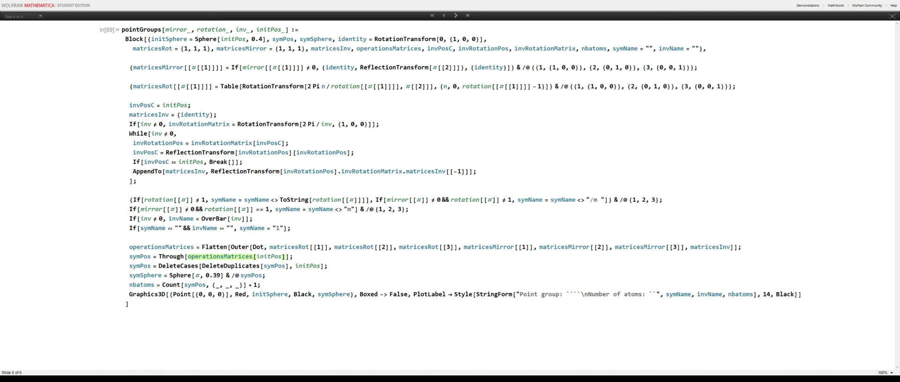
click(236, 266)
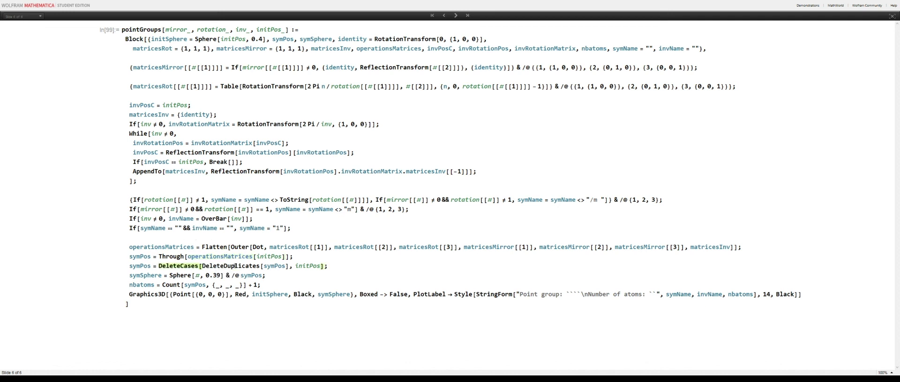
drag(139, 277, 181, 278)
drag(147, 298, 301, 294)
drag(456, 289, 610, 294)
click(287, 279)
drag(265, 285, 128, 285)
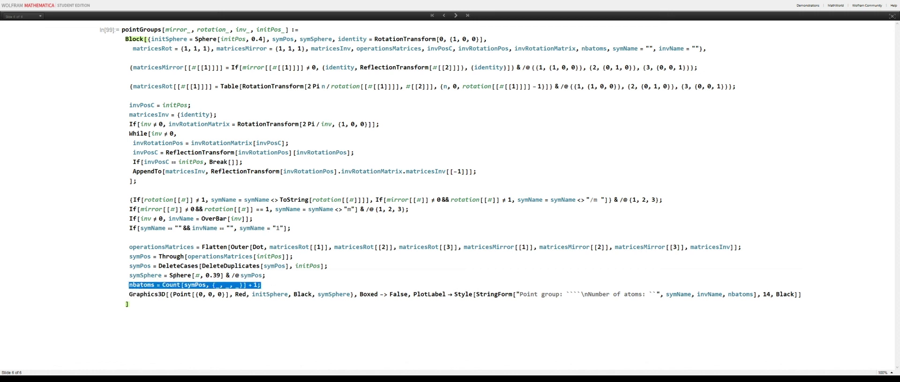
click(170, 275)
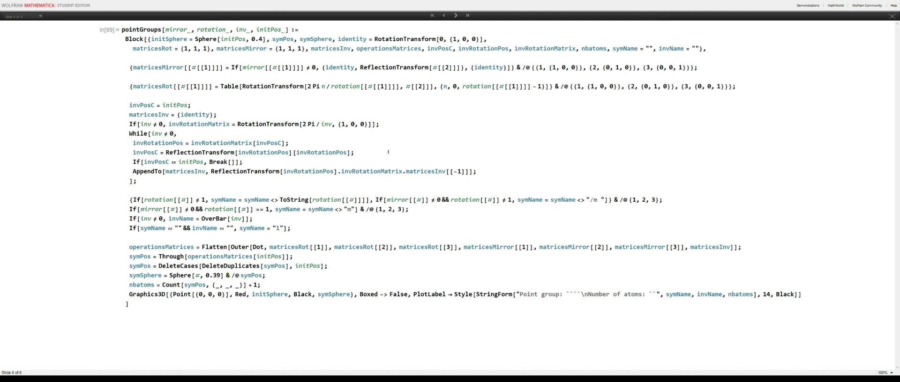
Return to the demo and set two-fold rotations about x, y and z for point group 222.
click(444, 15)
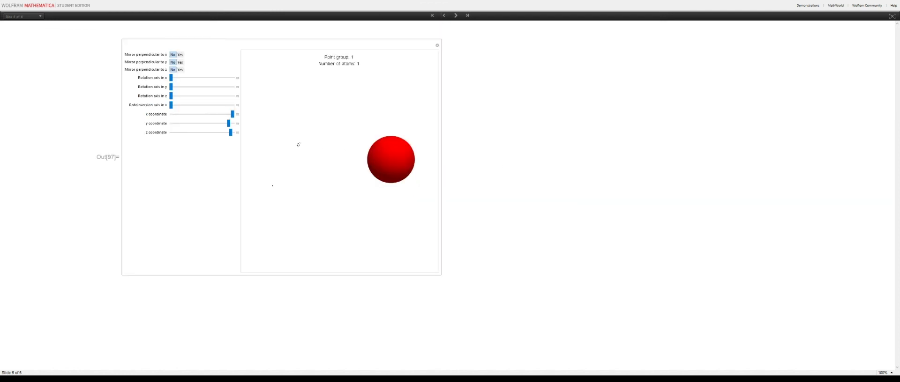
click(183, 78)
click(183, 86)
click(182, 96)
drag(359, 164, 397, 151)
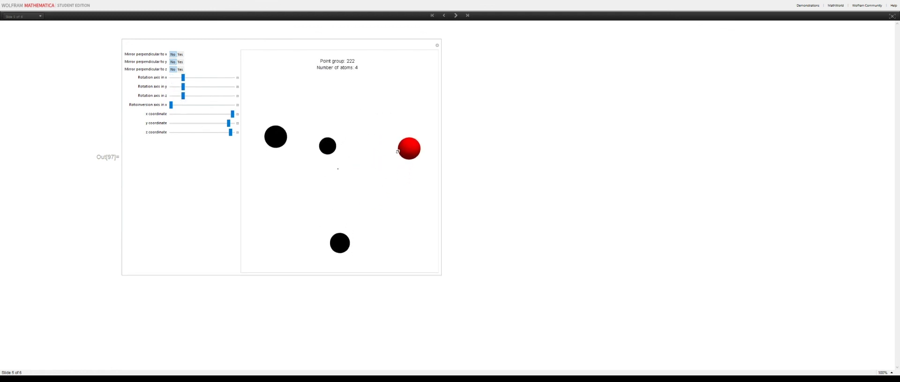
Turn on the z, y and x mirrors, inspect the eight atoms, then go back a slide.
click(180, 69)
click(180, 62)
click(180, 55)
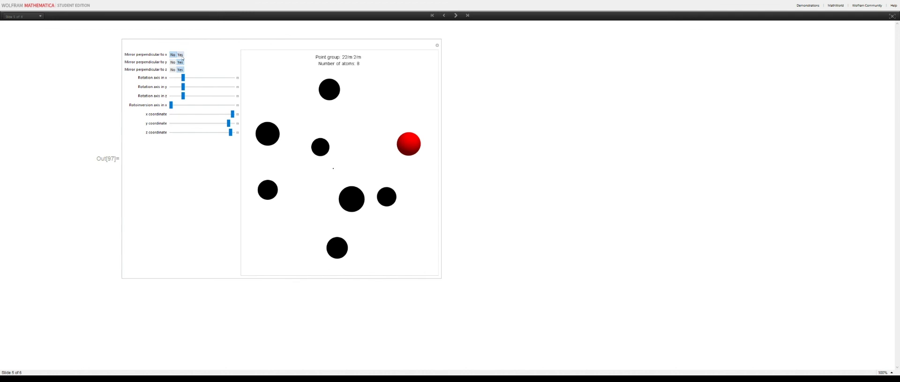
drag(355, 231, 345, 190)
click(444, 16)
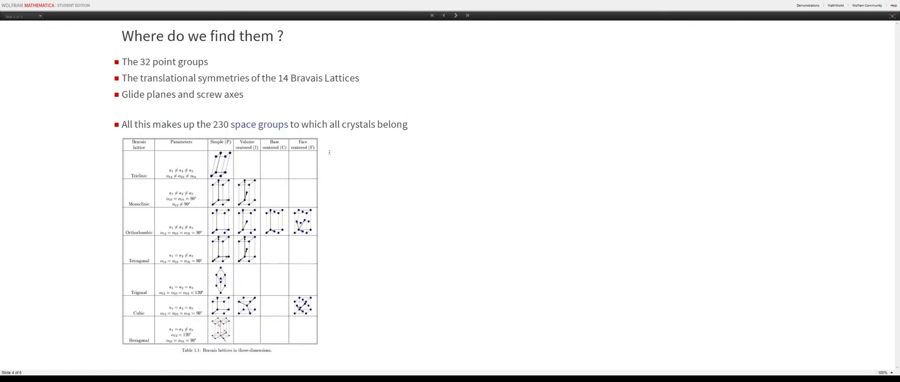